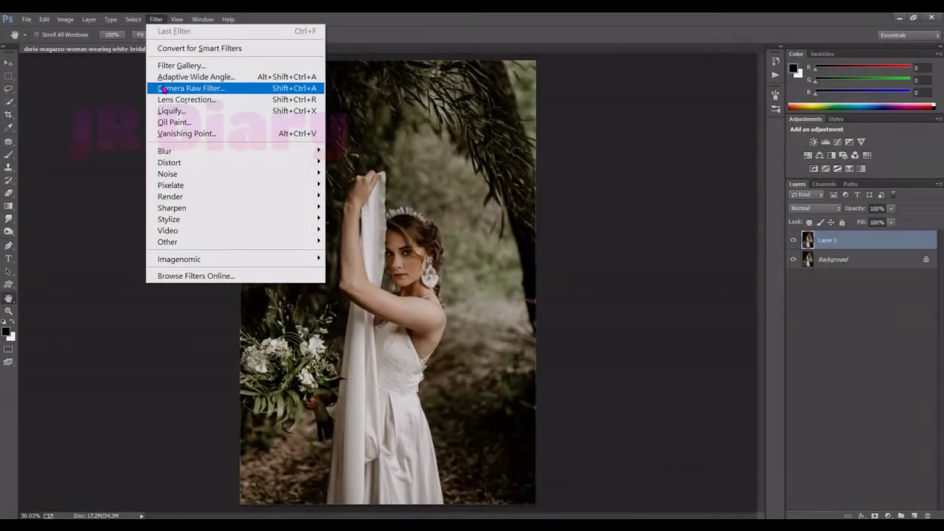
Open the Camera Raw Filter on Layer 1 of the bridal forest photo
click(164, 89)
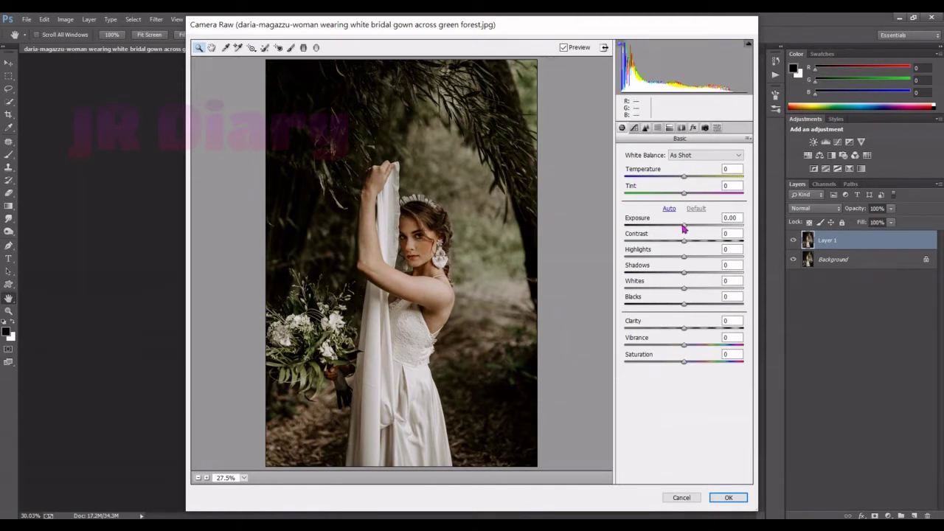
Raise Exposure to +1.10, warm Temperature slightly, lift Shadows and Blacks, and add Contrast +5
drag(684, 229, 686, 229)
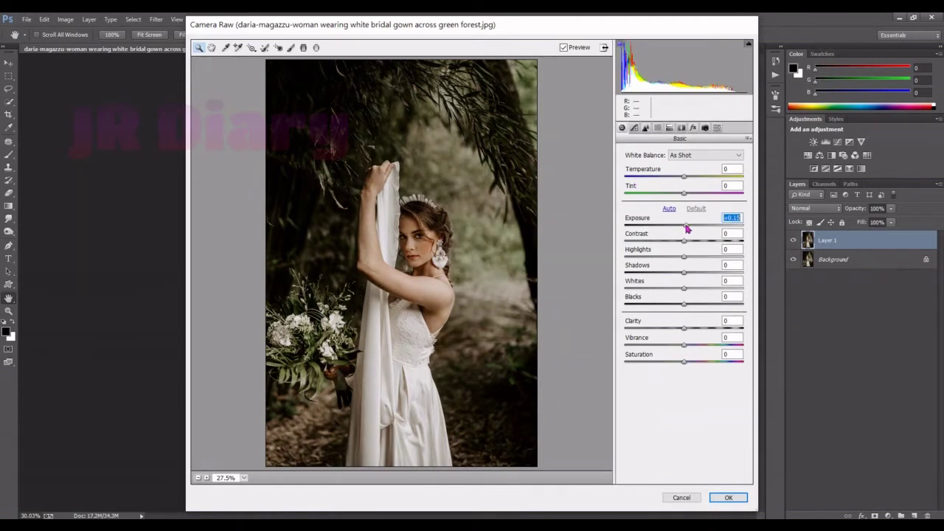
click(684, 178)
drag(684, 177, 686, 178)
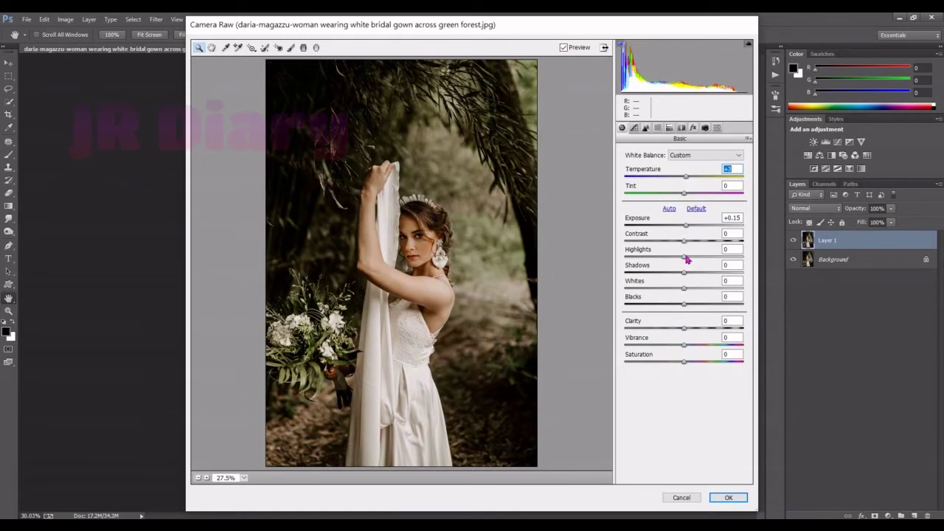
drag(683, 274, 698, 273)
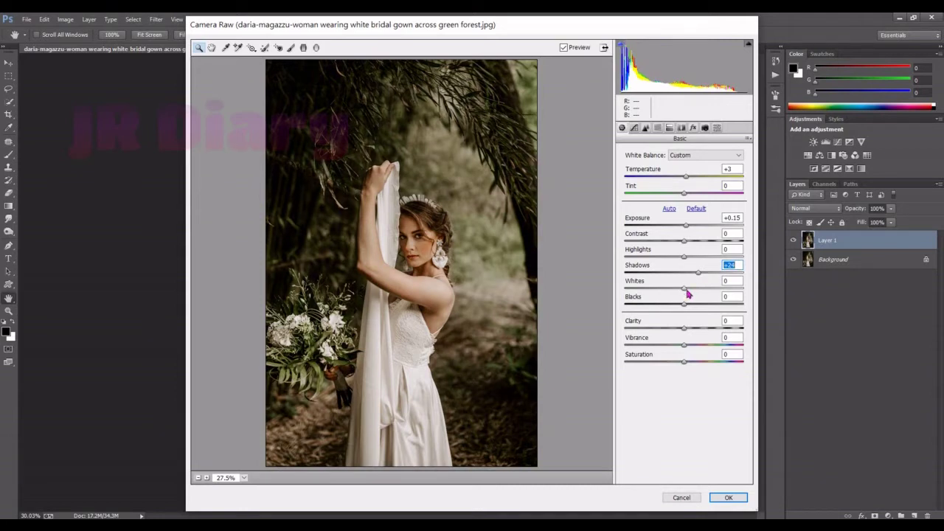
drag(685, 304, 725, 305)
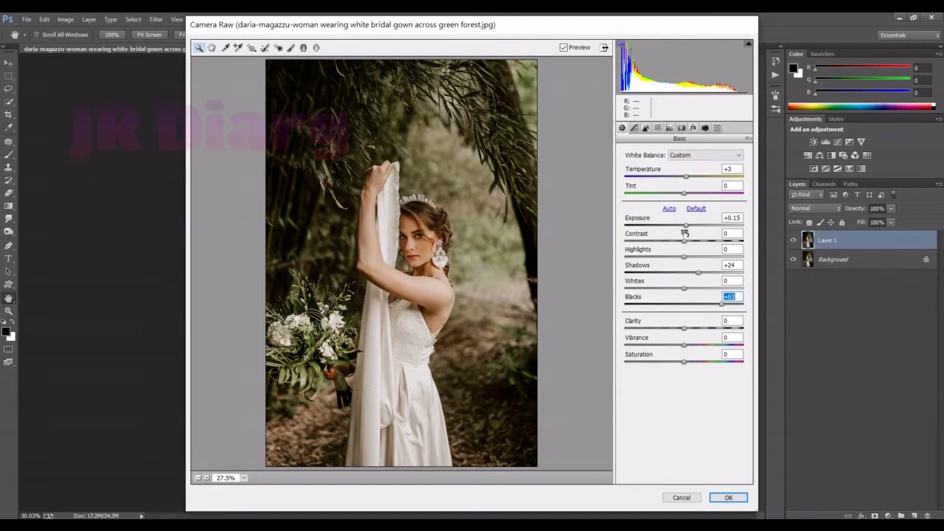
drag(684, 241, 699, 231)
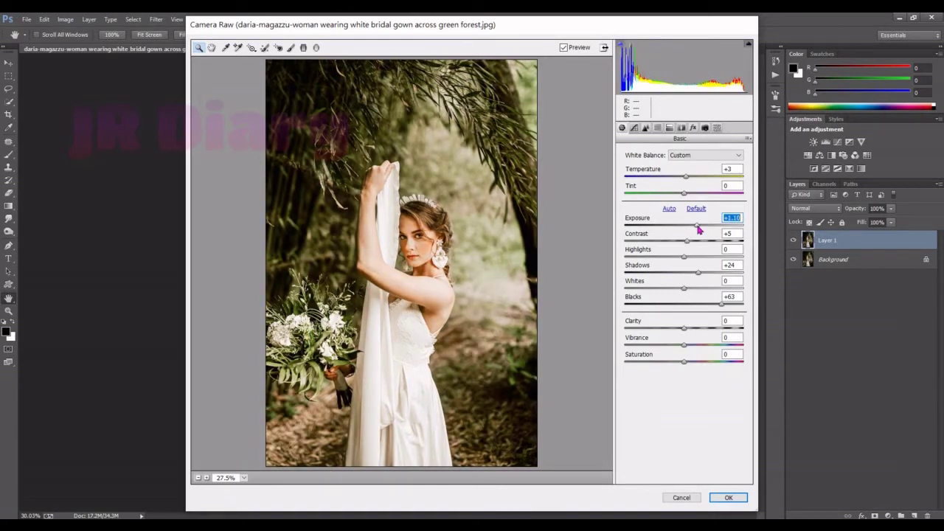
Refine to Shadows +13, Blacks +31, Highlights -8, Whites -16, Clarity -11, Saturation -8, Temperature +6
drag(699, 272, 694, 277)
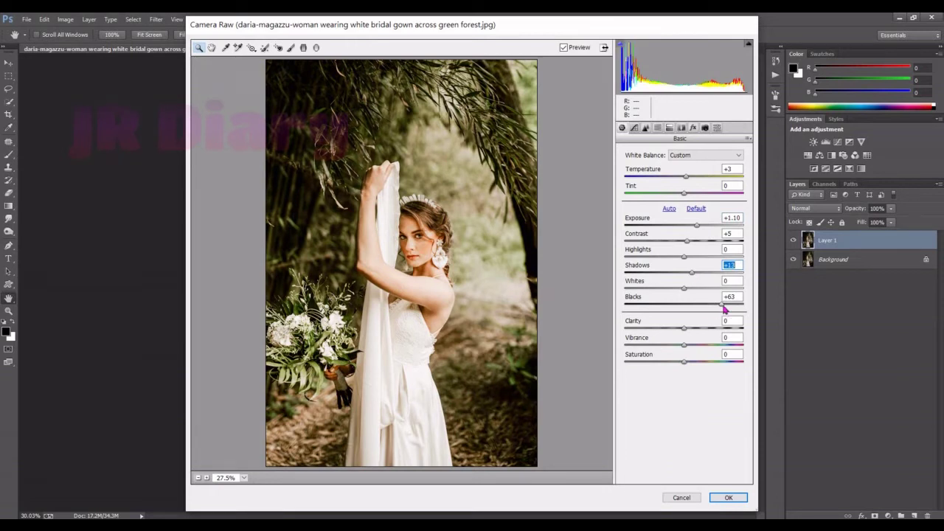
drag(722, 304, 703, 304)
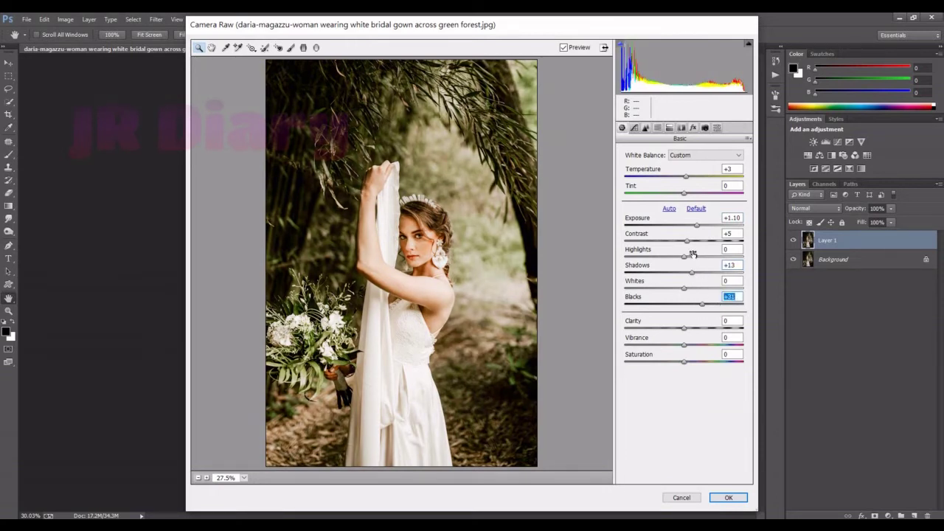
drag(684, 256, 678, 257)
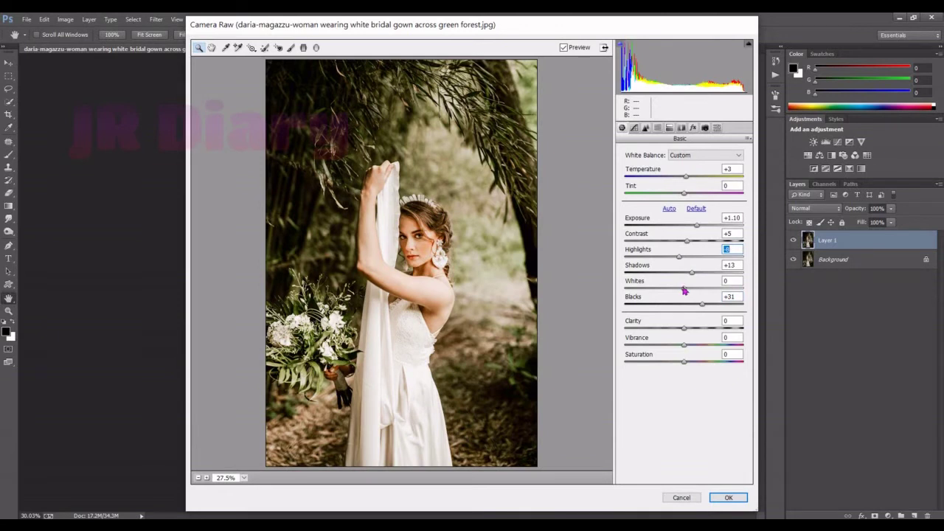
drag(684, 288, 674, 288)
drag(683, 330, 677, 329)
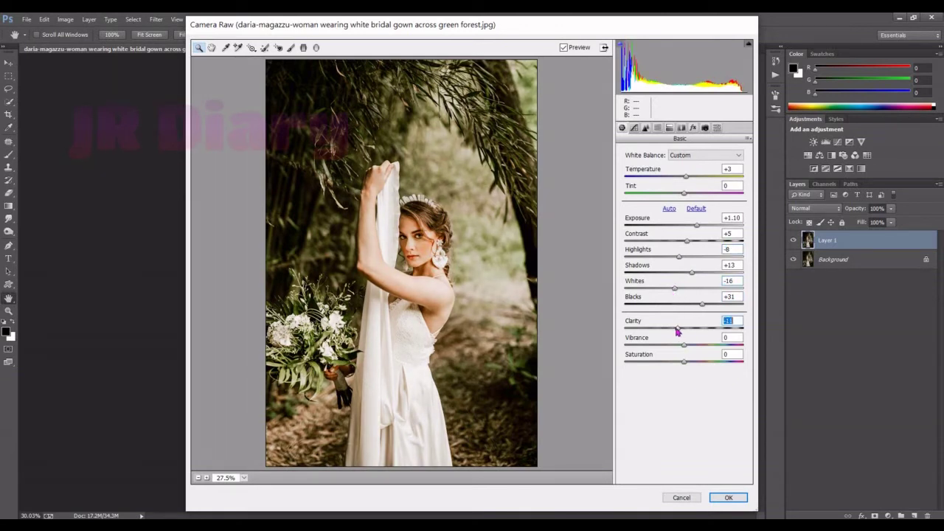
drag(685, 362, 686, 347)
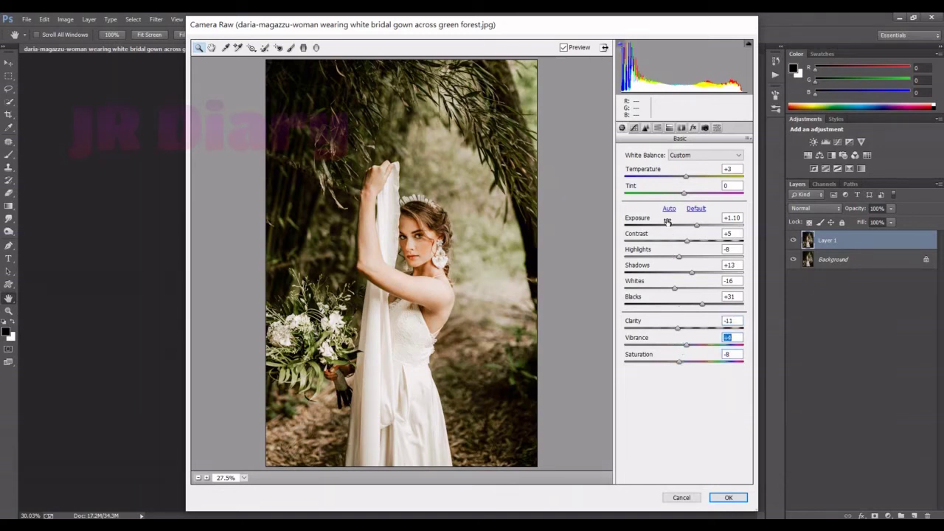
drag(687, 182, 689, 182)
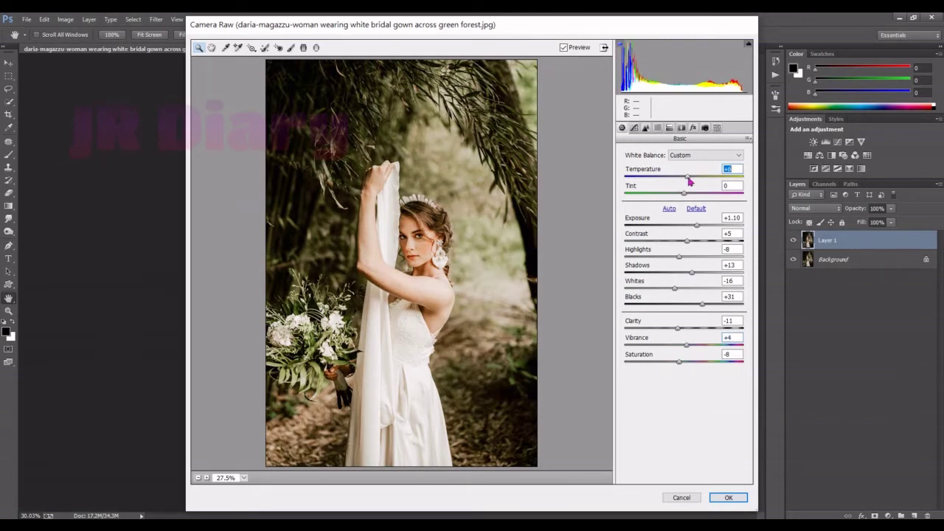
Set the parametric Tone Curve Shadows to -21 with slightly raised Darks, then show Detail
click(633, 127)
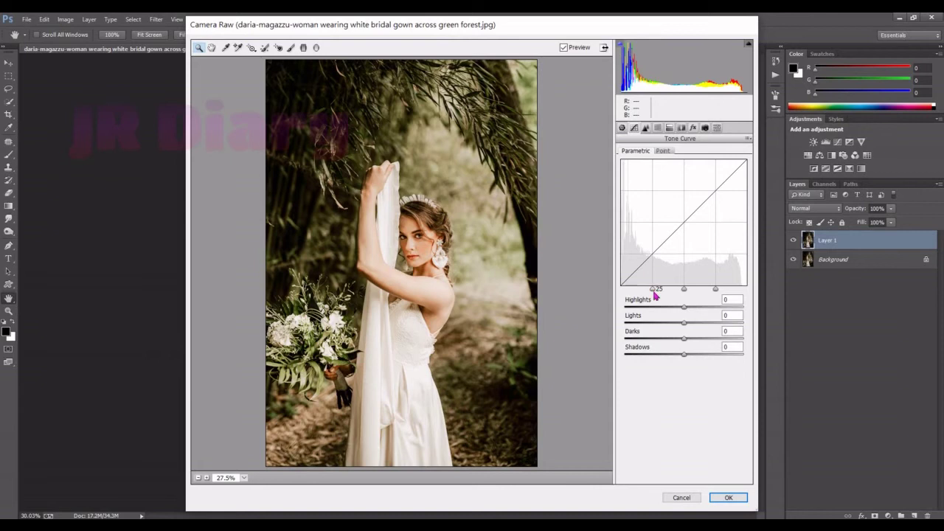
mouse_move(685, 354)
mouse_down()
mouse_move(672, 356)
mouse_move(693, 340)
mouse_up()
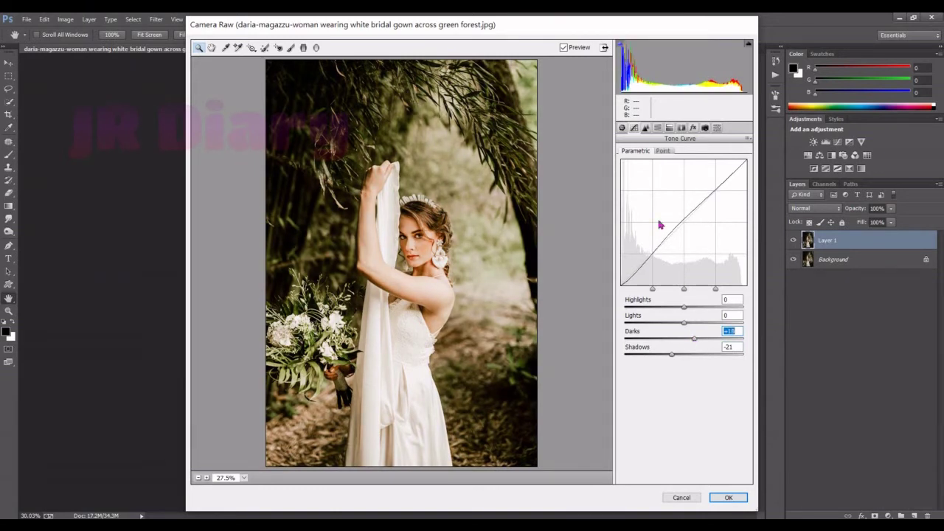
click(645, 129)
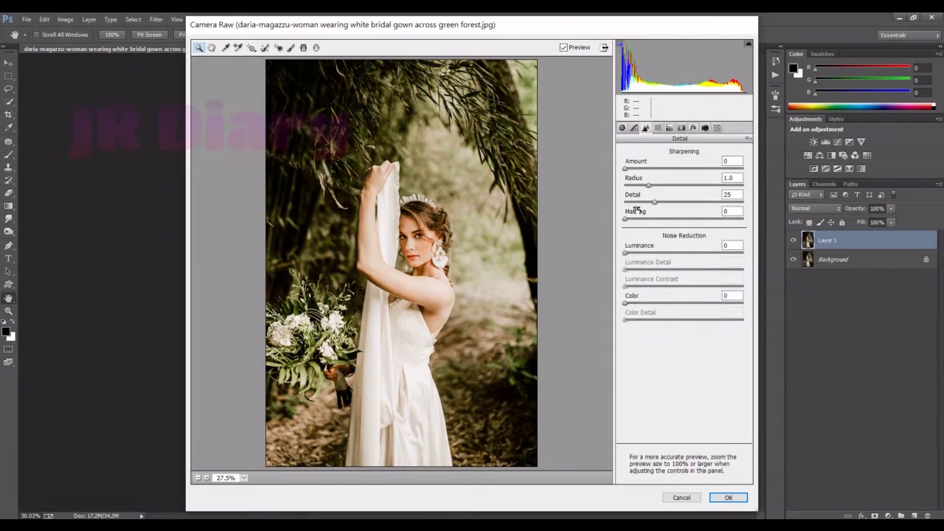
Raise Luminance noise reduction slightly in Detail, then show the HSL / Grayscale panel
drag(627, 254, 645, 257)
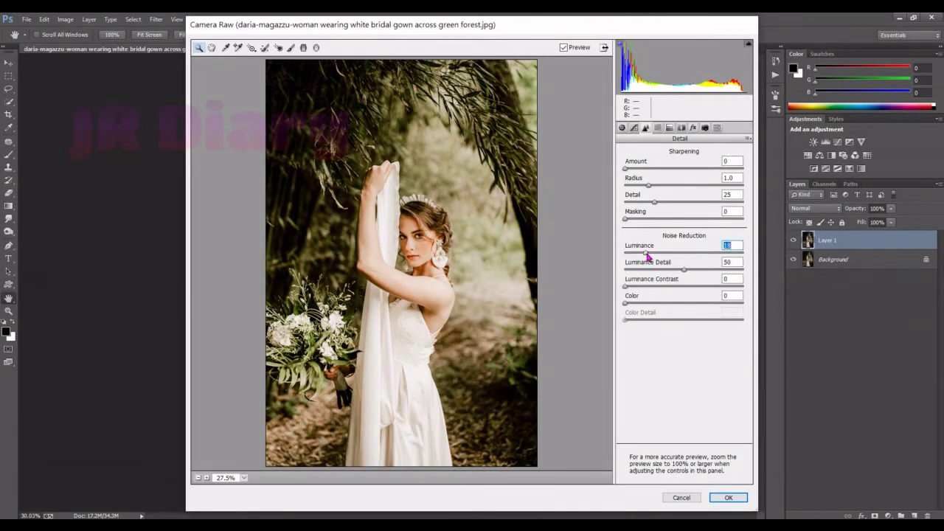
click(658, 128)
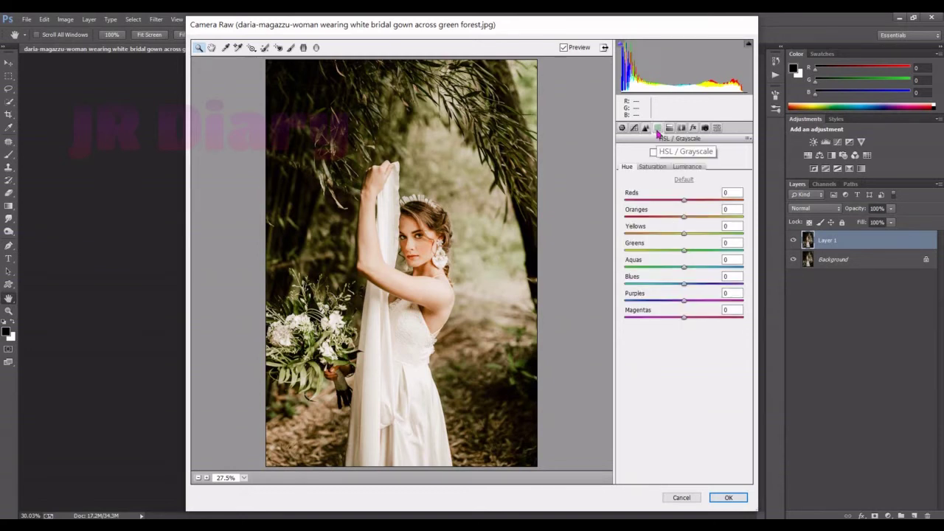
In HSL Saturation, drop Greens to -71 and Yellows to -27
click(658, 167)
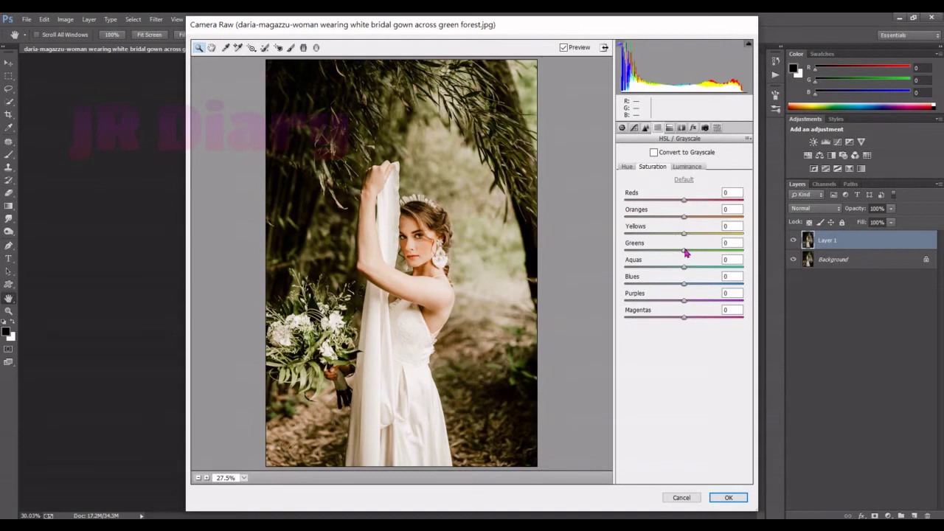
drag(686, 253, 644, 253)
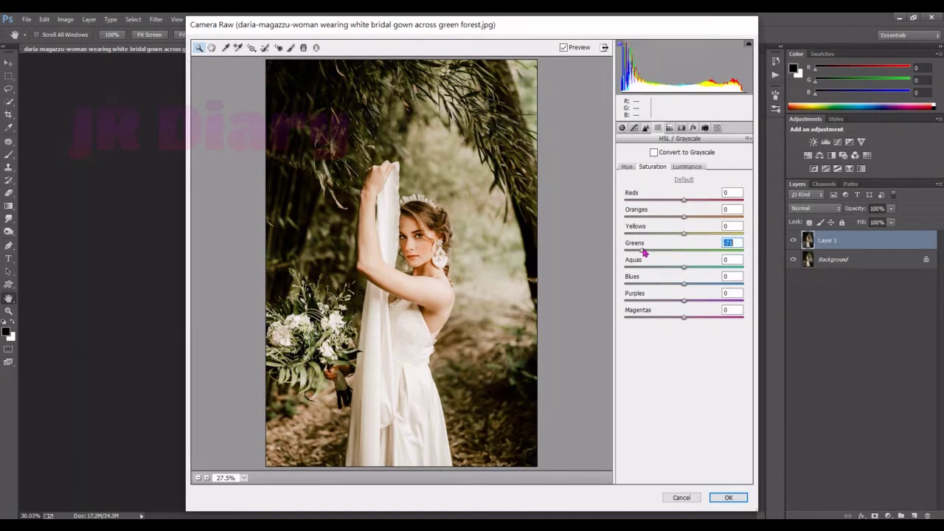
click(683, 234)
drag(684, 236, 673, 238)
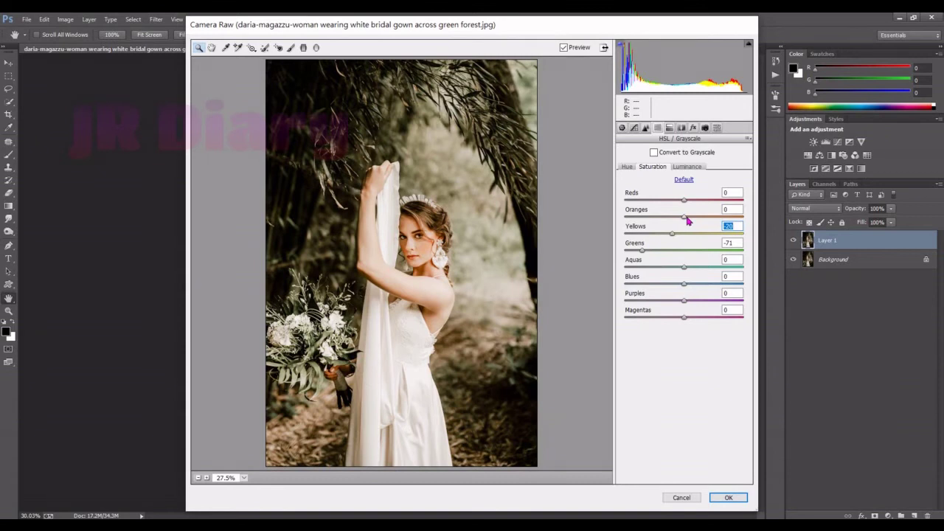
drag(673, 237, 668, 237)
Set HSL Luminance Oranges to +9 and Greens to -27
click(692, 168)
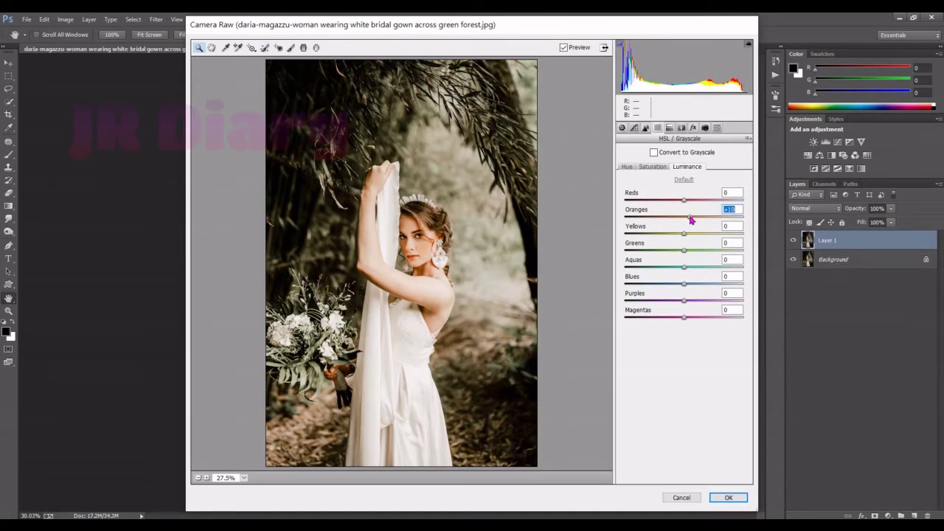
drag(685, 217, 688, 201)
drag(685, 252, 668, 252)
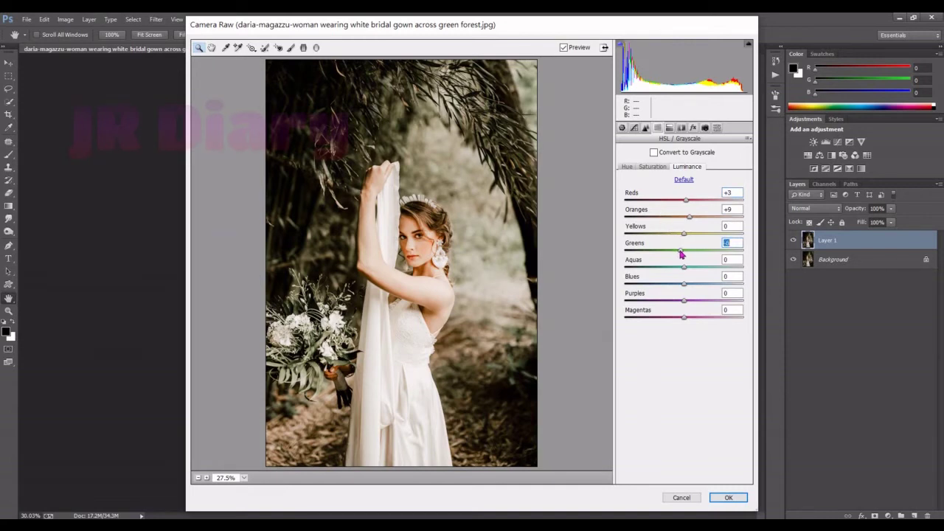
Boost HSL Saturation for Oranges to +21 and Reds to +12
click(653, 166)
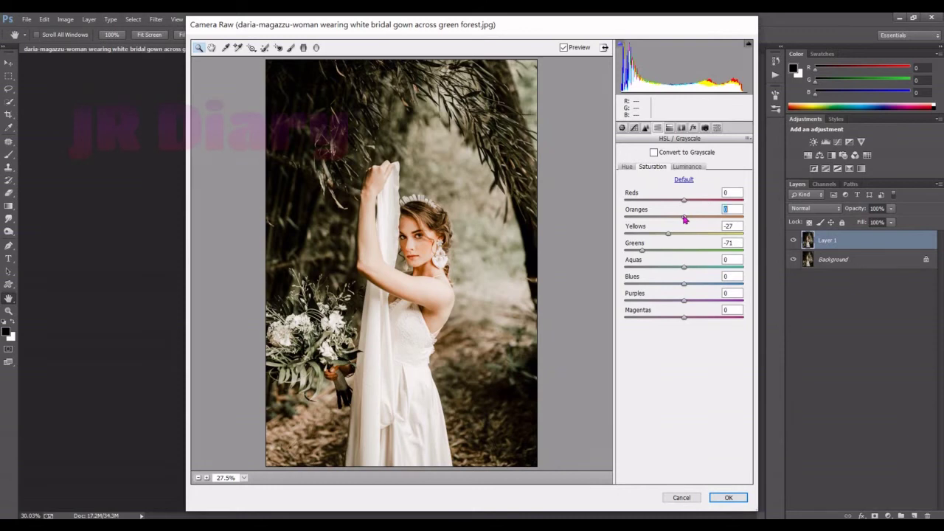
drag(684, 219, 691, 219)
drag(685, 200, 693, 203)
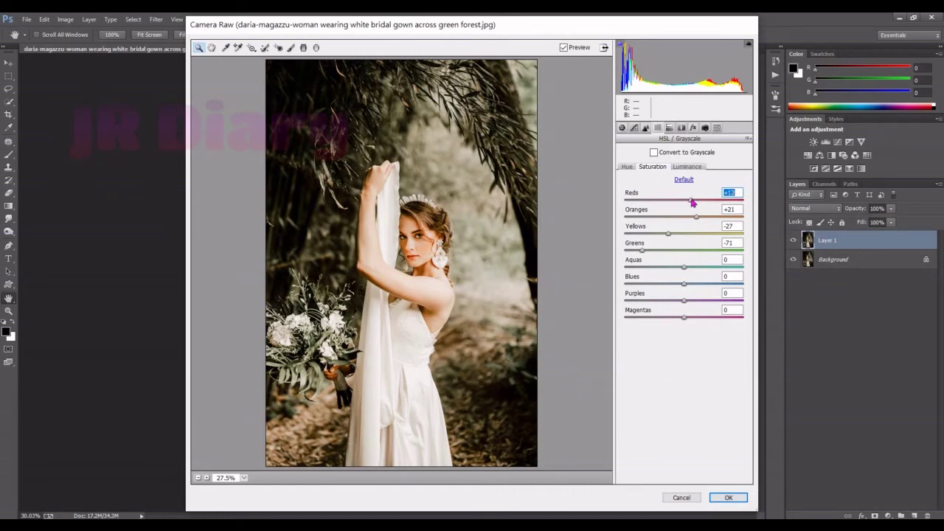
Shift HSL Hue for Greens to -43 and Yellows to -21
click(627, 166)
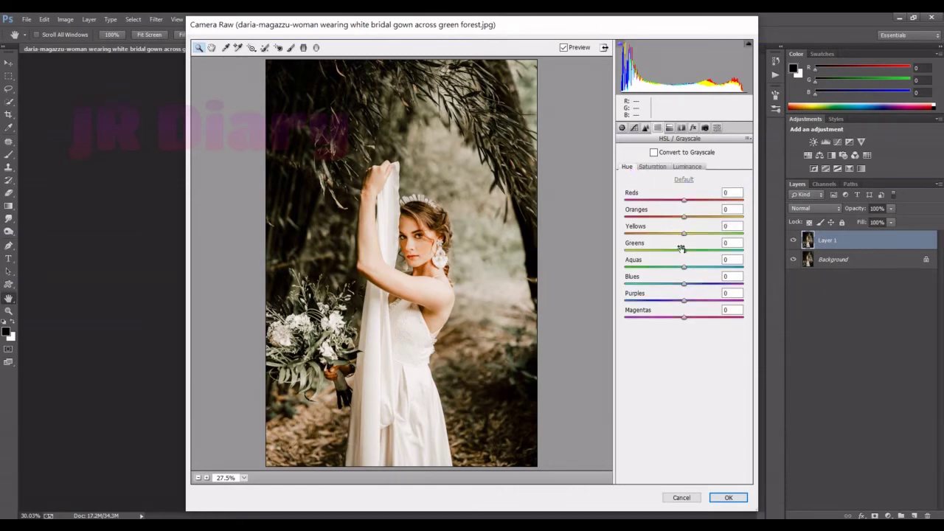
drag(684, 252, 660, 253)
drag(684, 235, 672, 235)
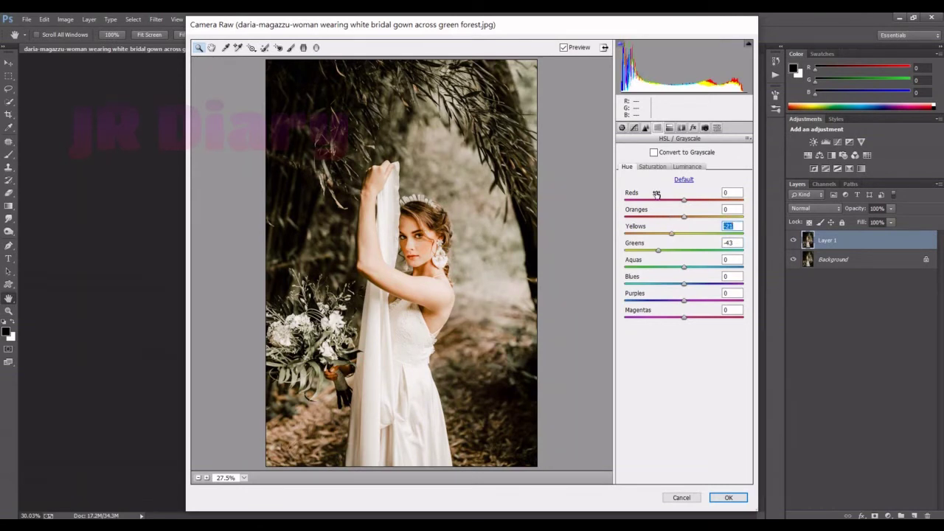
Brighten HSL Luminance Oranges to +17 and Reds to +20
click(655, 168)
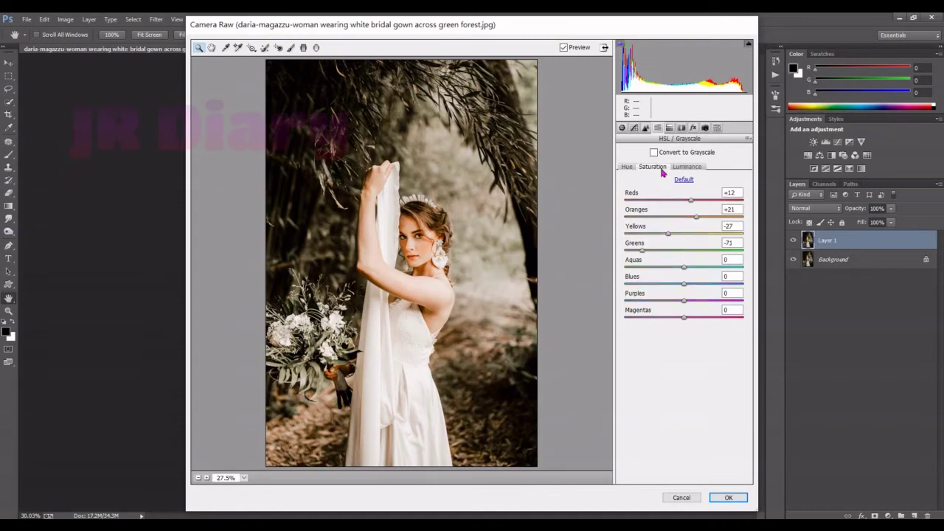
click(687, 167)
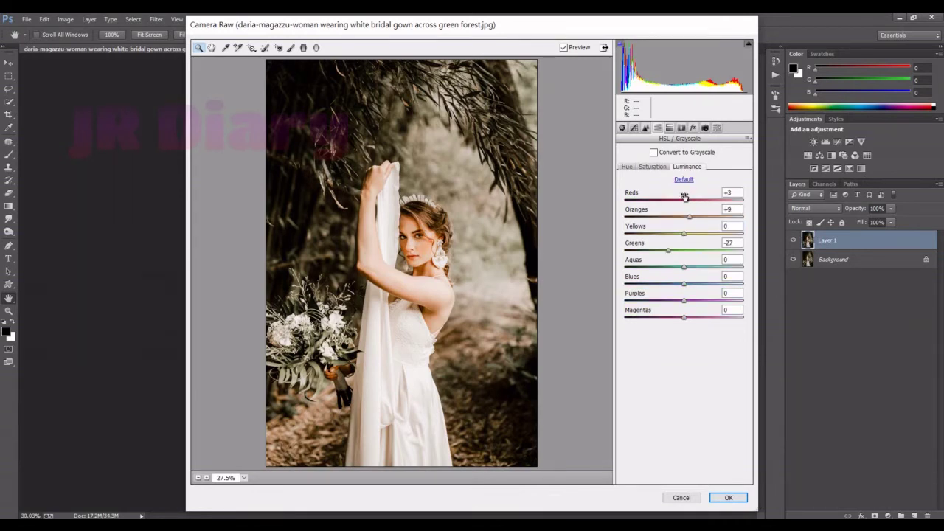
drag(669, 253, 667, 253)
drag(689, 218, 694, 219)
click(686, 200)
drag(686, 200, 696, 202)
Set HSL Saturation Reds to +13 and Oranges to +30
click(662, 167)
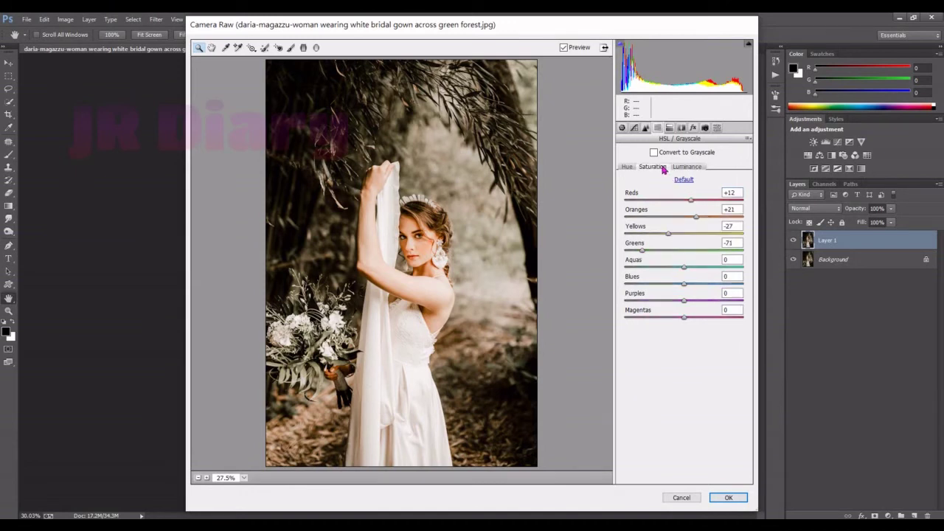
click(692, 202)
drag(696, 217, 702, 217)
Give the Split Toning highlights a warm tint: Hue 39, Saturation 17
click(670, 128)
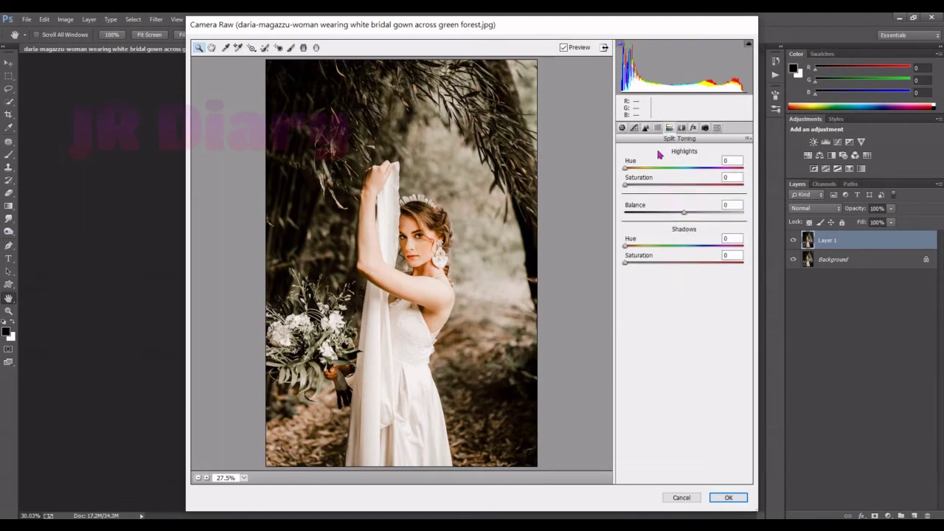
drag(626, 168, 638, 171)
click(627, 185)
drag(629, 189, 648, 191)
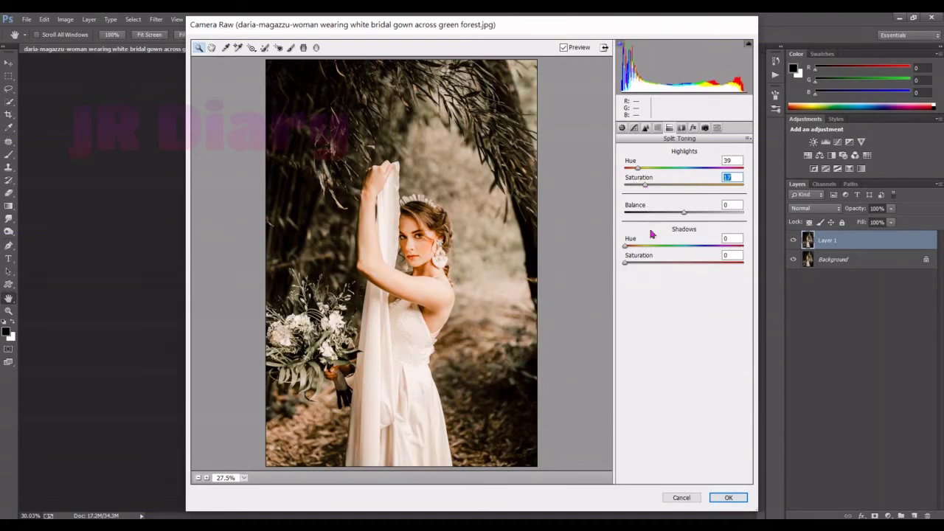
Set the shadows tint to Hue 156, Saturation 7, with Balance nudged slightly negative
click(626, 247)
drag(625, 249, 678, 251)
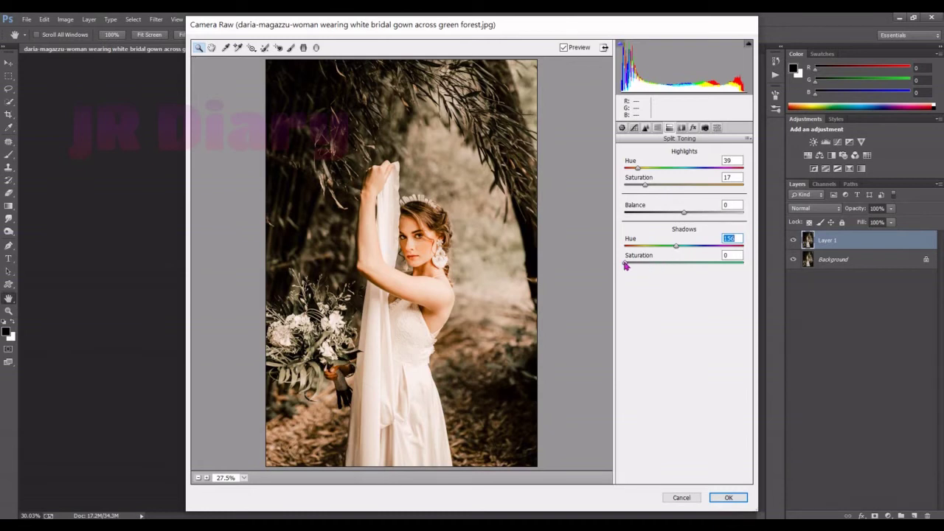
drag(626, 264, 633, 266)
drag(683, 214, 681, 214)
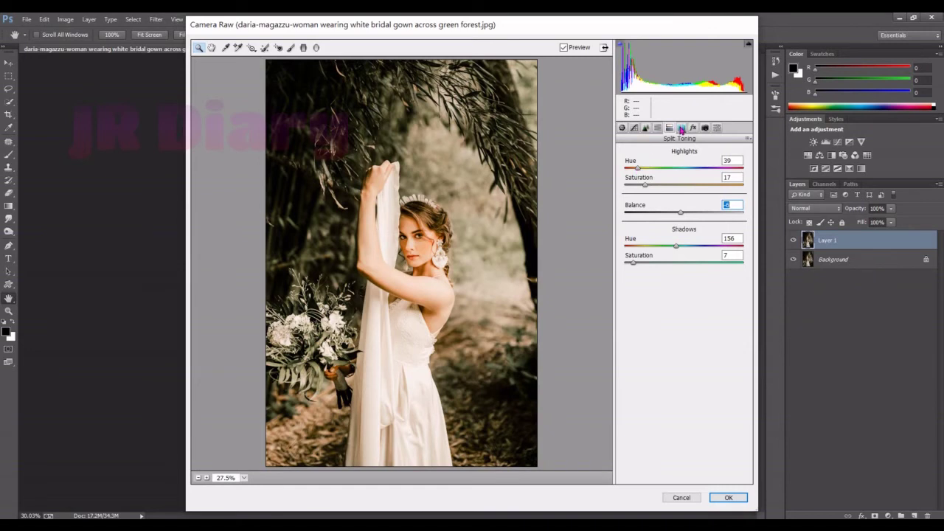
Set Calibration Shadows Tint +8, Red Hue -27, Green Hue -33 / Saturation -38, Blue Hue -13
click(705, 128)
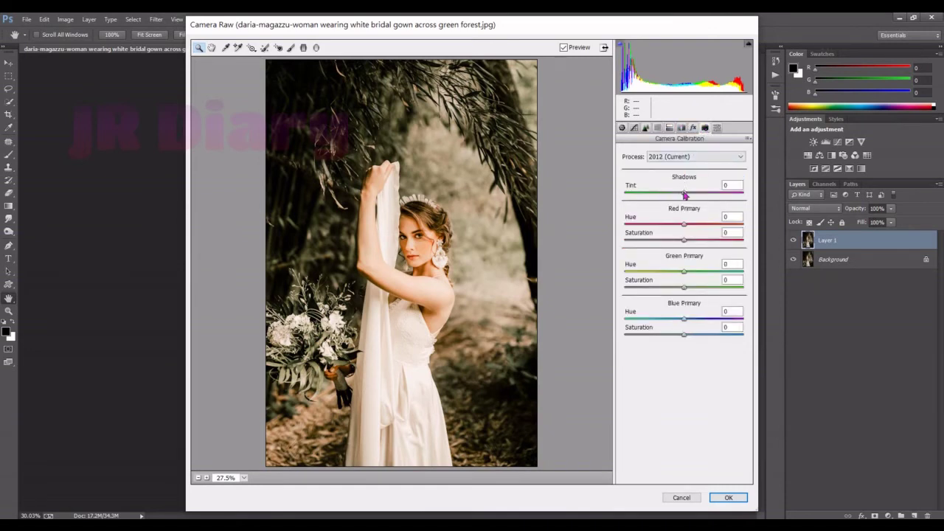
drag(685, 195, 689, 196)
mouse_move(685, 228)
mouse_down()
mouse_move(668, 228)
mouse_move(688, 244)
mouse_up()
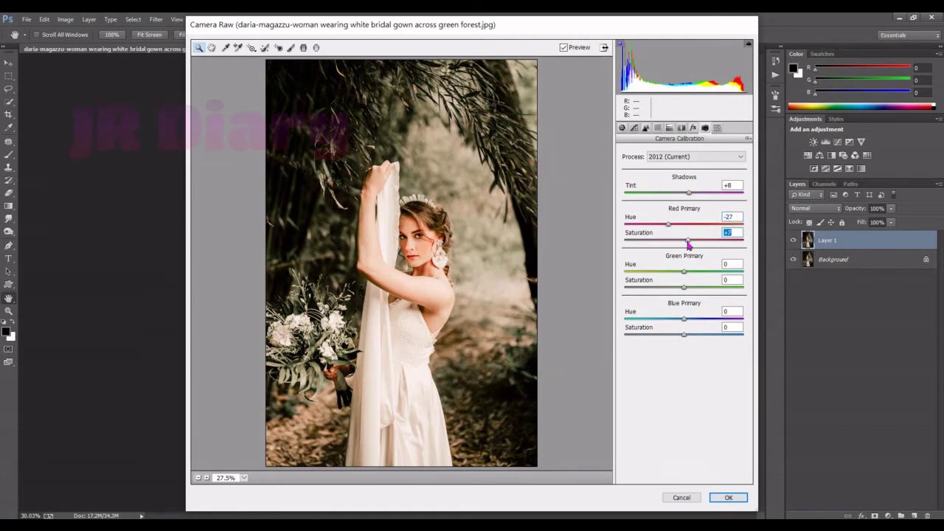
click(683, 274)
drag(684, 274, 665, 275)
drag(685, 290, 664, 293)
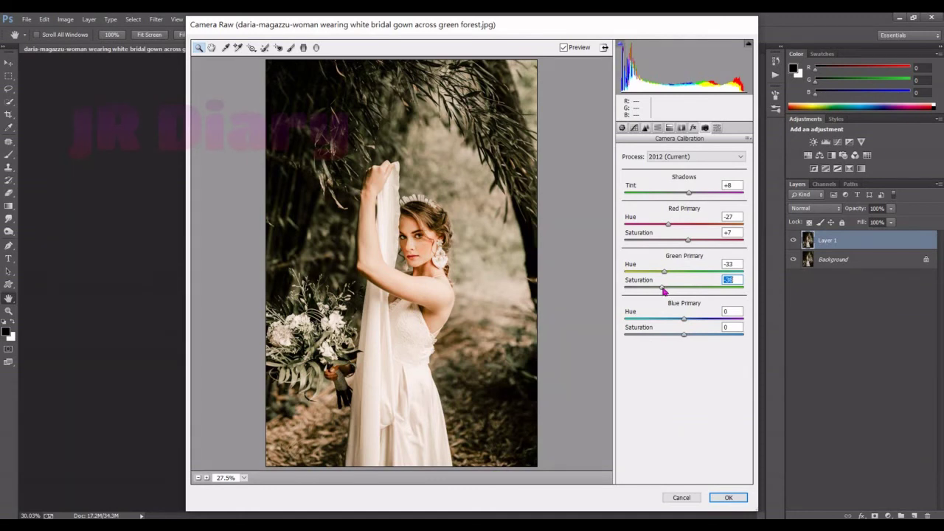
mouse_move(684, 319)
mouse_down()
mouse_move(674, 322)
mouse_move(683, 334)
mouse_move(670, 336)
mouse_up()
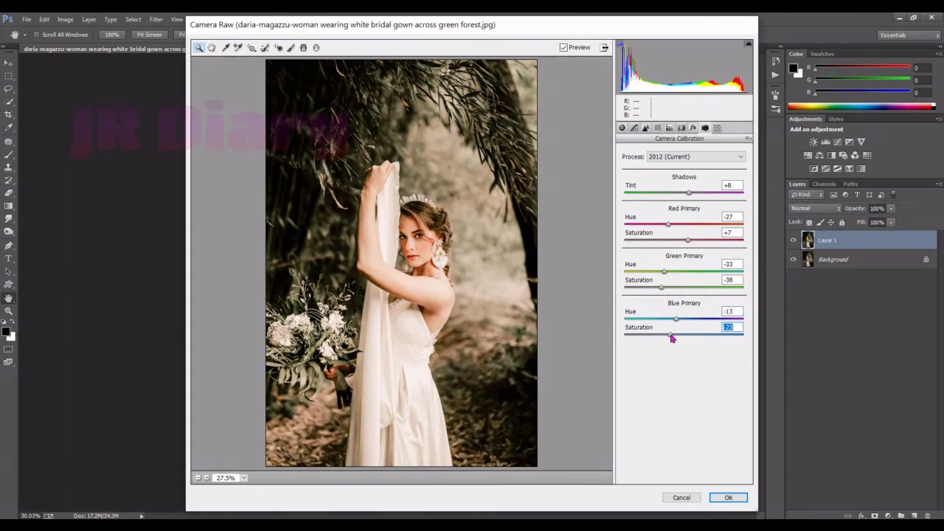
click(622, 128)
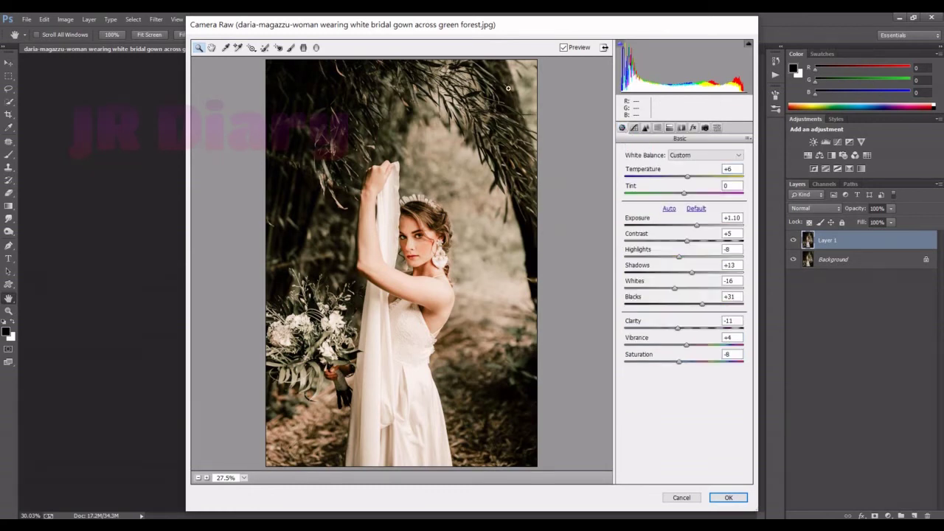
Draw a radial filter ellipse over the bride with its effect applied Inside
click(316, 47)
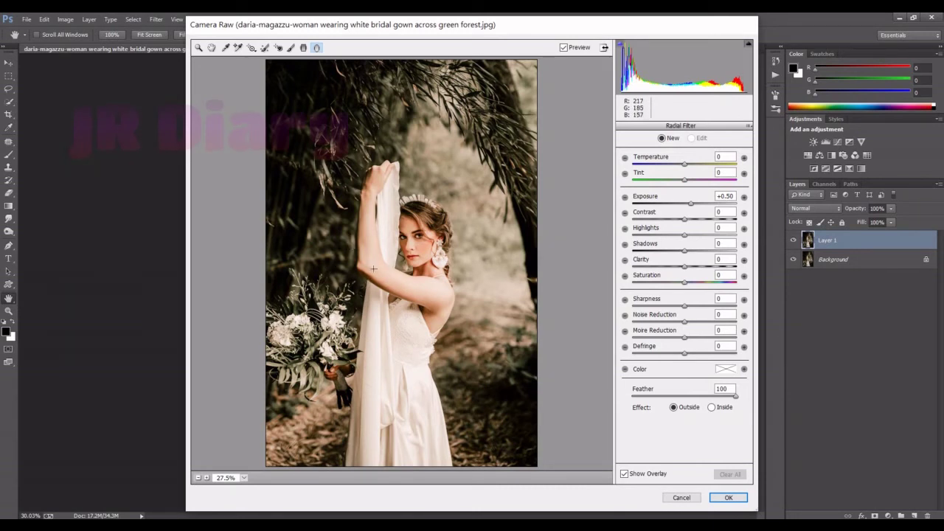
drag(397, 282, 458, 417)
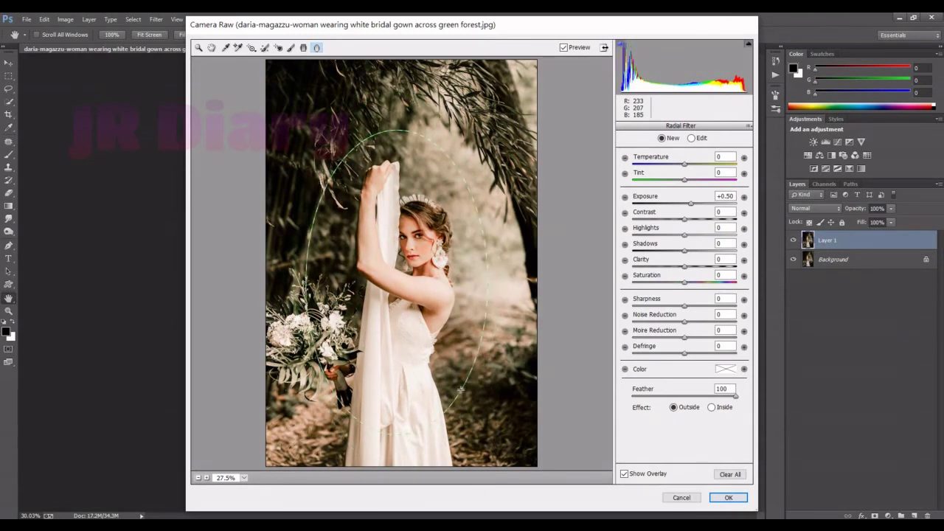
drag(458, 417, 457, 389)
click(711, 407)
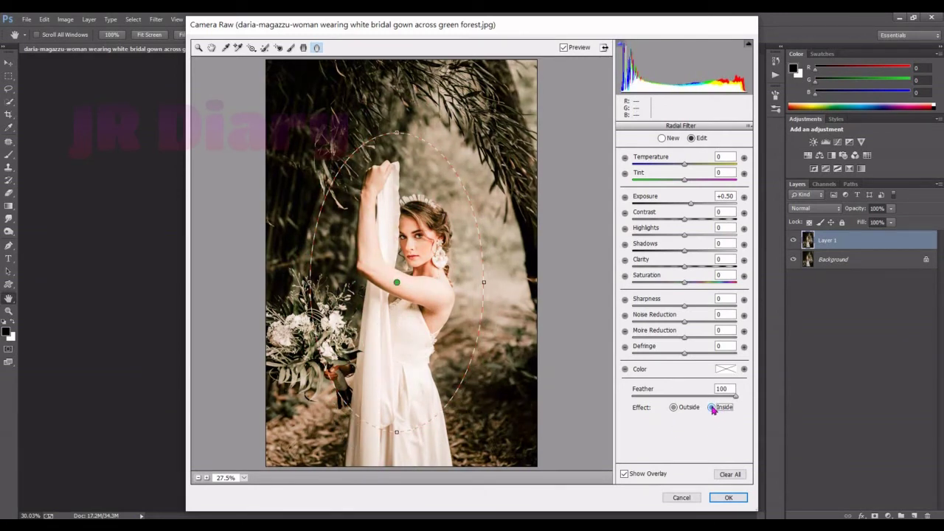
drag(448, 307, 448, 344)
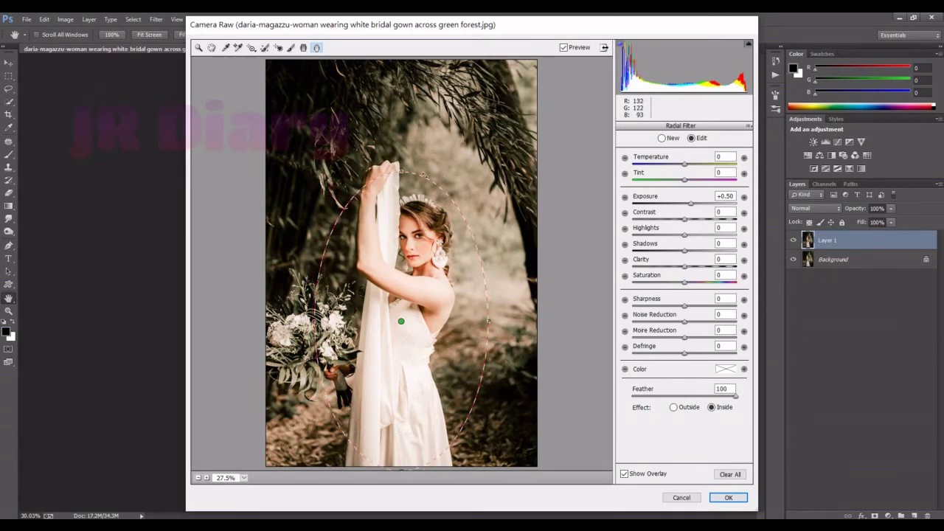
drag(403, 171, 403, 190)
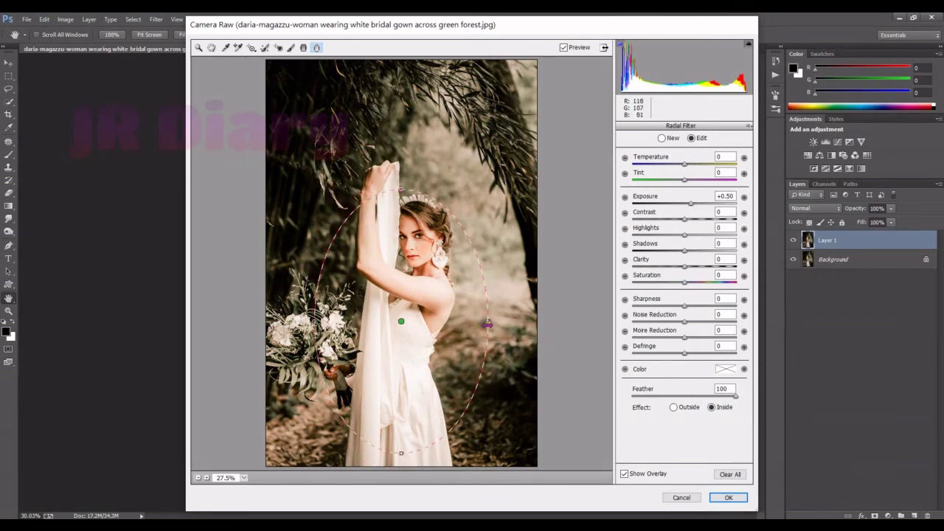
mouse_move(488, 322)
mouse_down()
mouse_move(472, 326)
mouse_move(481, 324)
mouse_move(459, 289)
mouse_up()
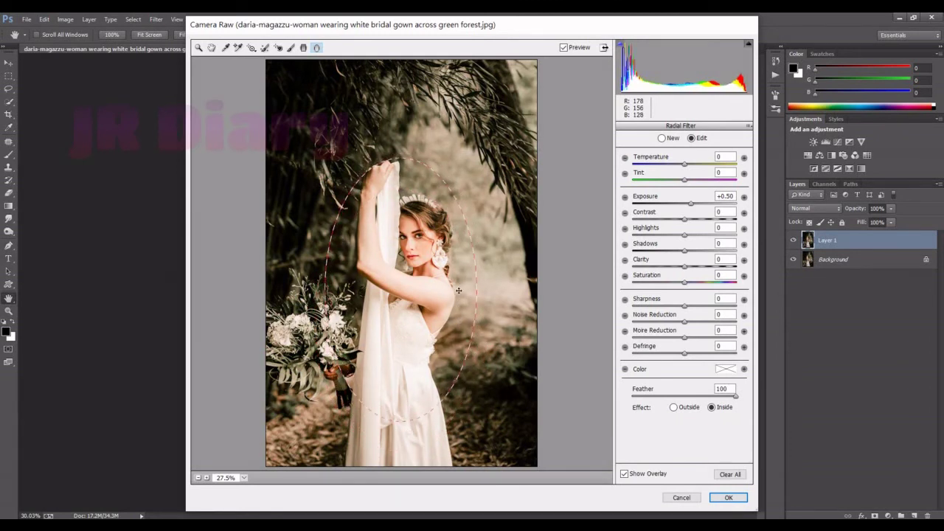
Set the radial filter to Exposure +0.35, Contrast +14, Saturation +7, stretching the ellipse taller
drag(691, 203, 693, 208)
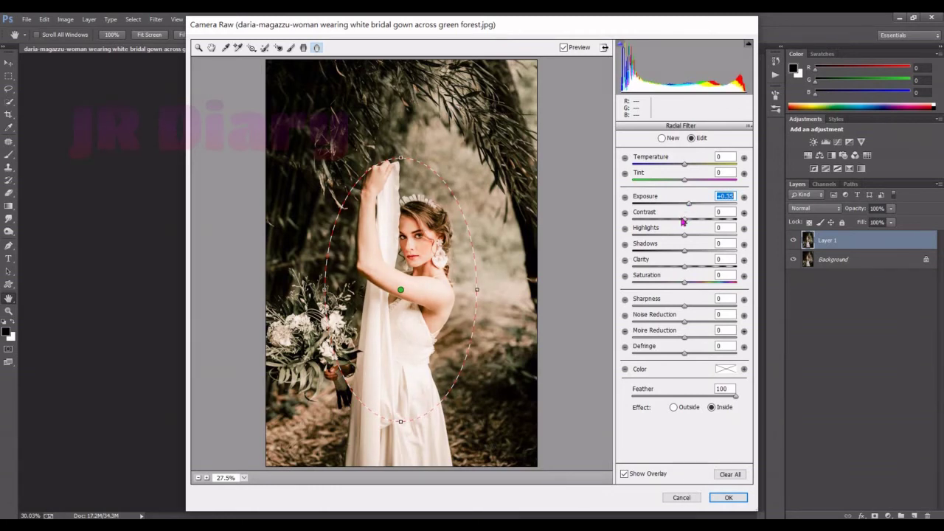
drag(685, 220, 689, 220)
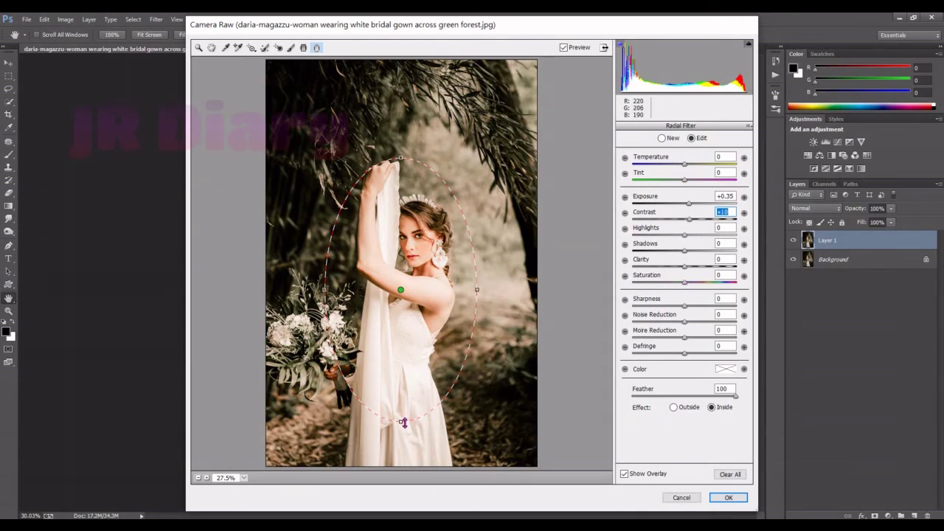
drag(402, 423, 402, 449)
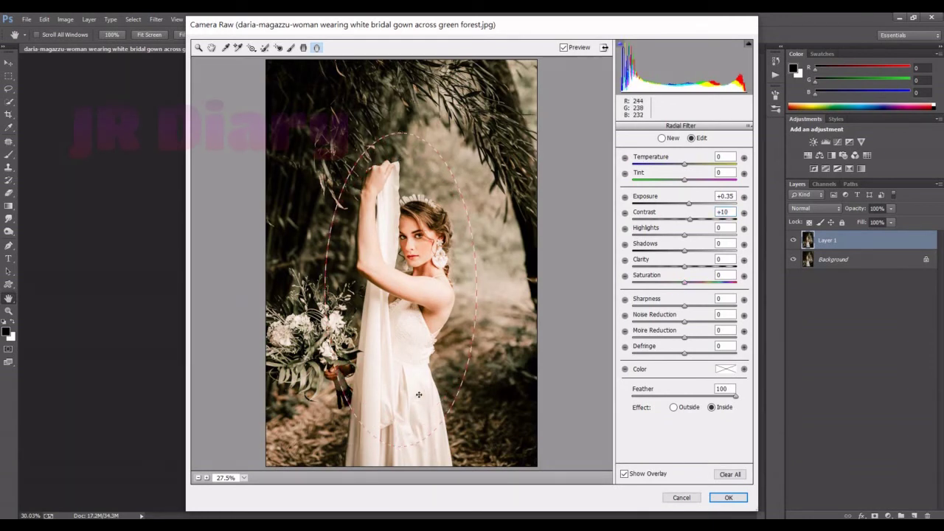
drag(421, 404, 420, 407)
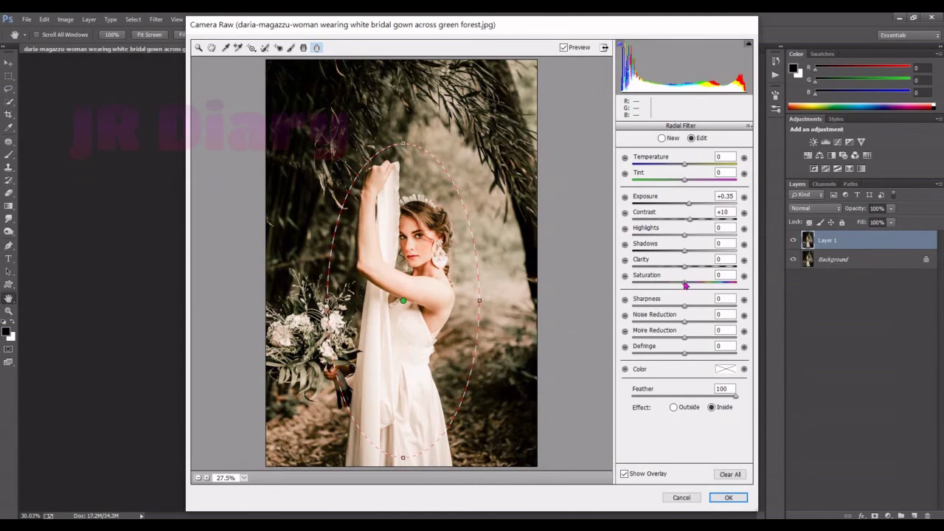
drag(684, 285, 690, 284)
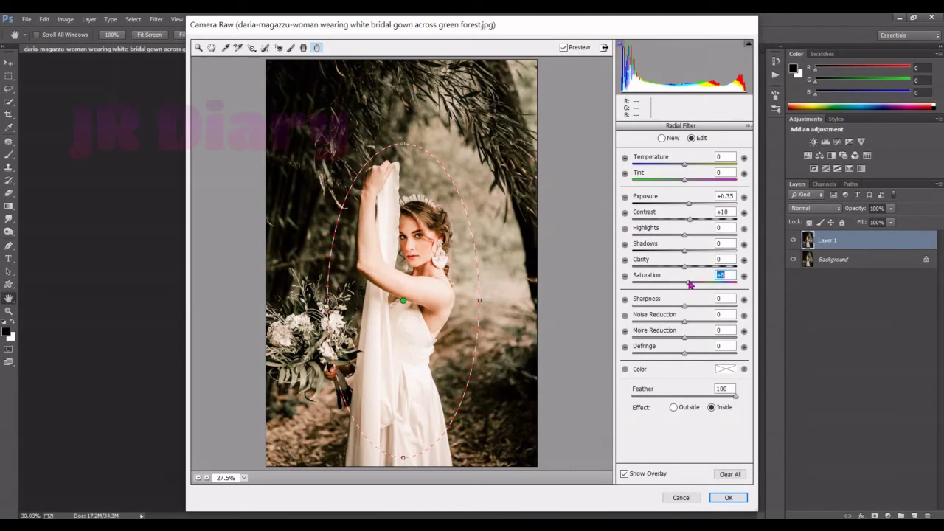
click(690, 221)
click(668, 138)
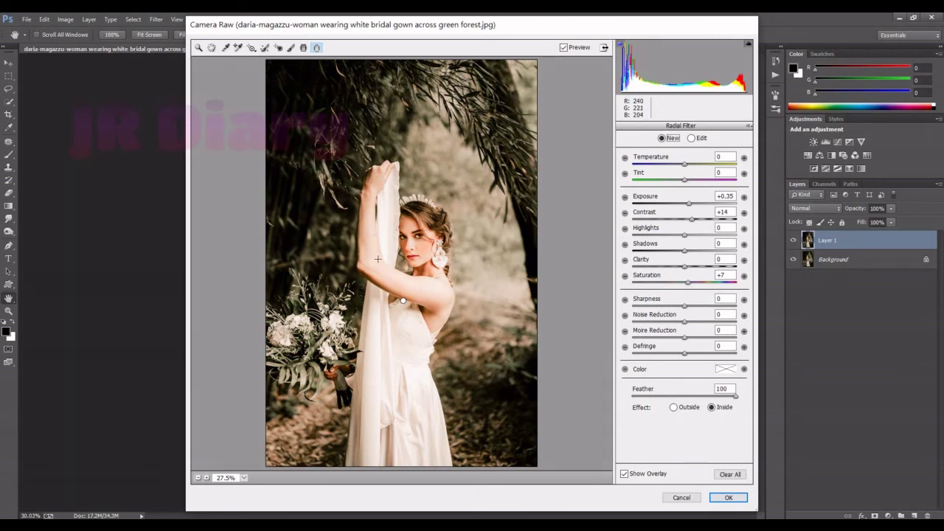
Add a second radial filter over the bride affecting the outside: Clarity -43, Contrast -23, lower Saturation
drag(377, 258, 431, 379)
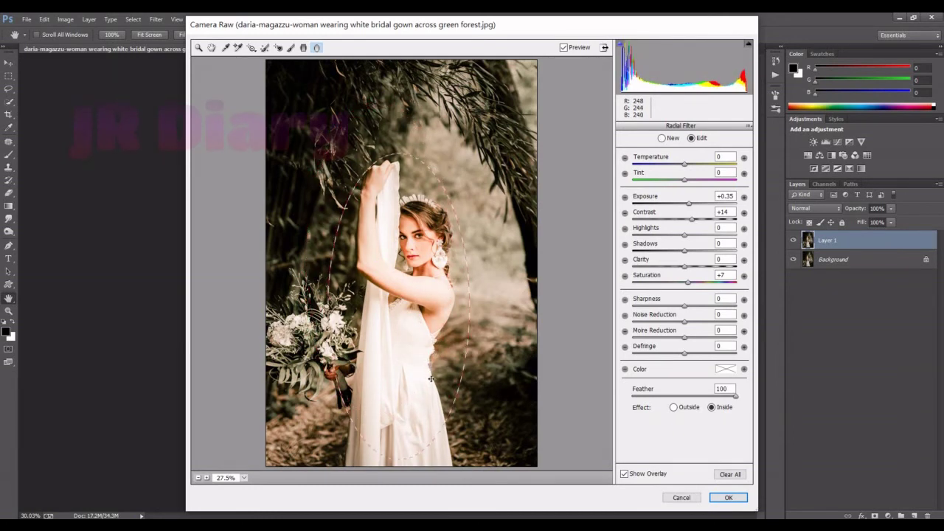
drag(431, 378, 446, 383)
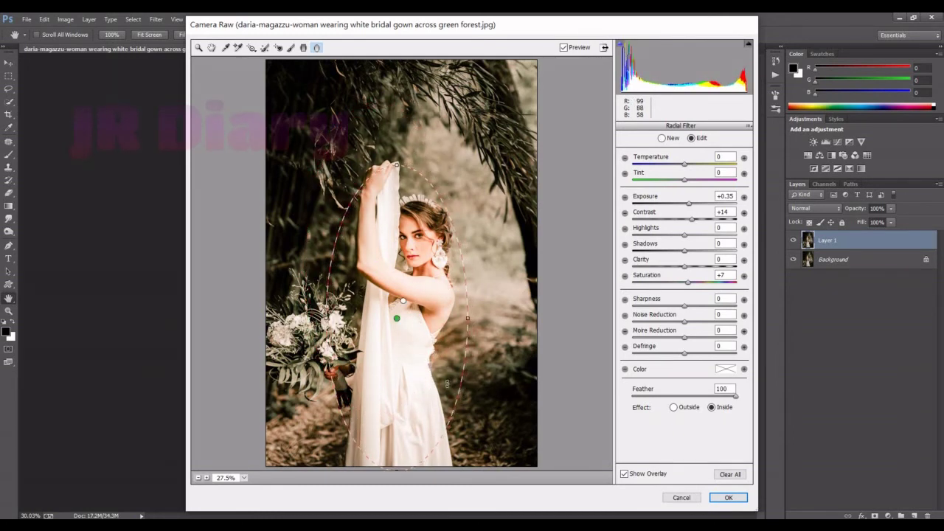
click(673, 408)
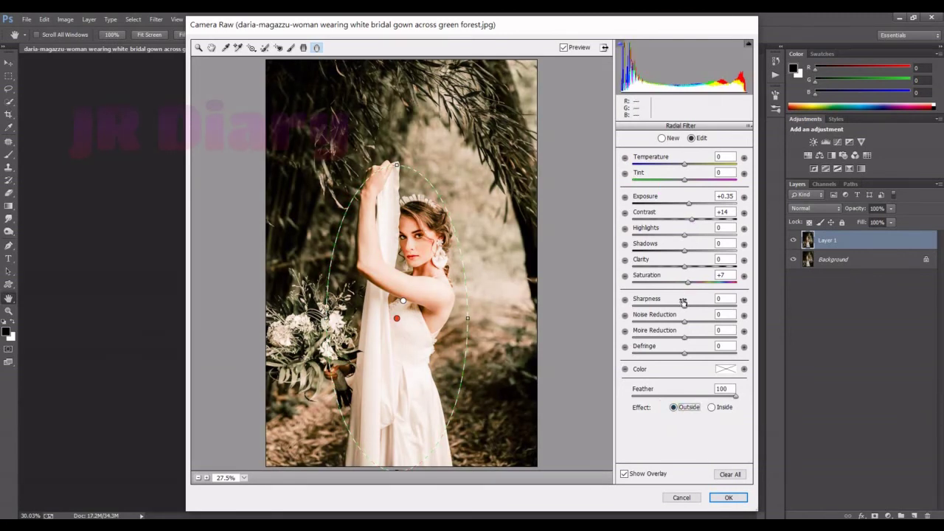
drag(685, 270, 661, 272)
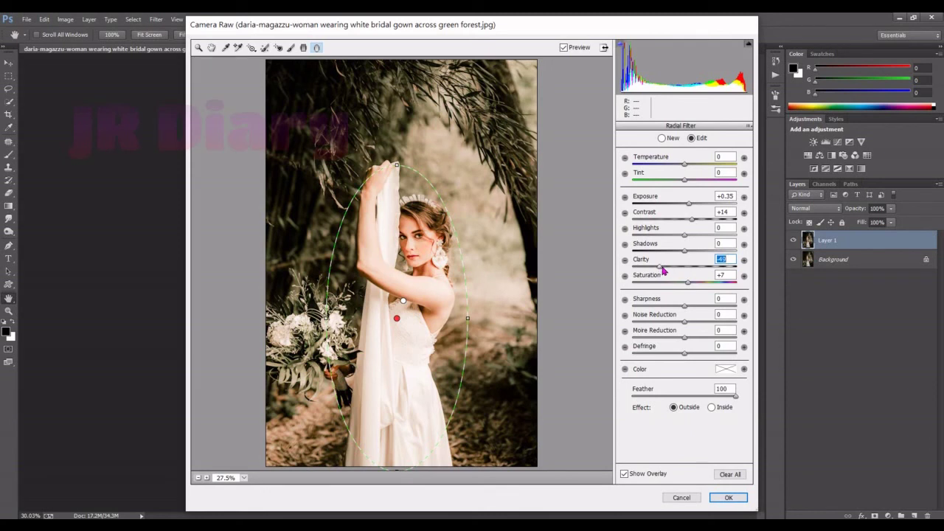
drag(691, 220, 675, 222)
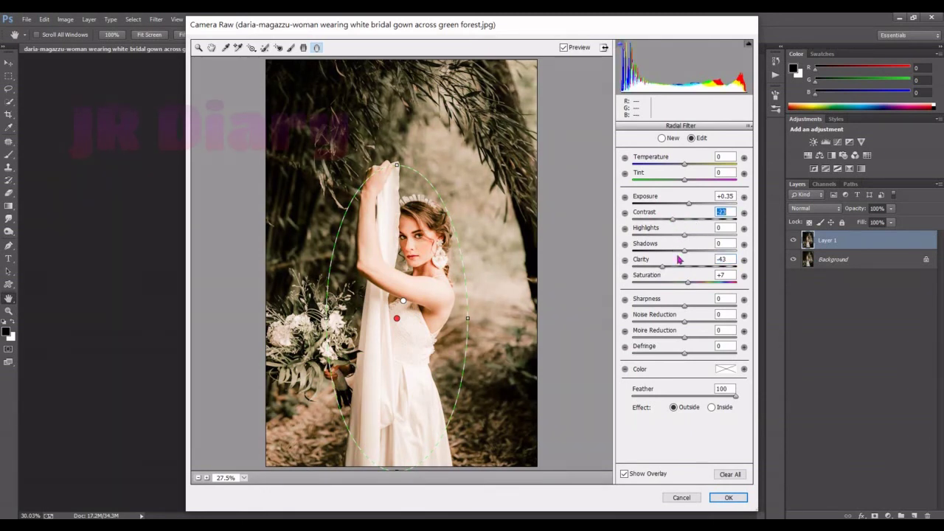
drag(688, 283, 683, 288)
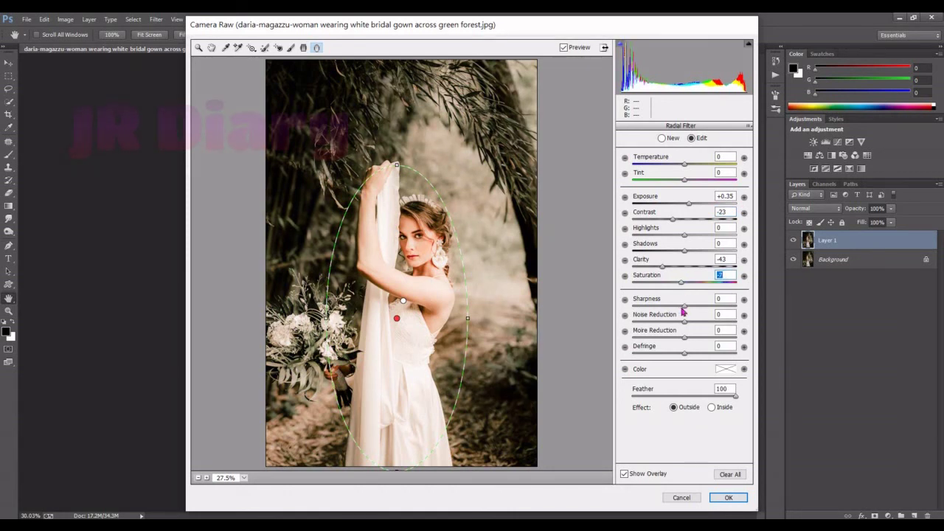
Commit the Camera Raw grade to the photo, browse the Window and Filter menus, and reselect Layer 1
click(725, 499)
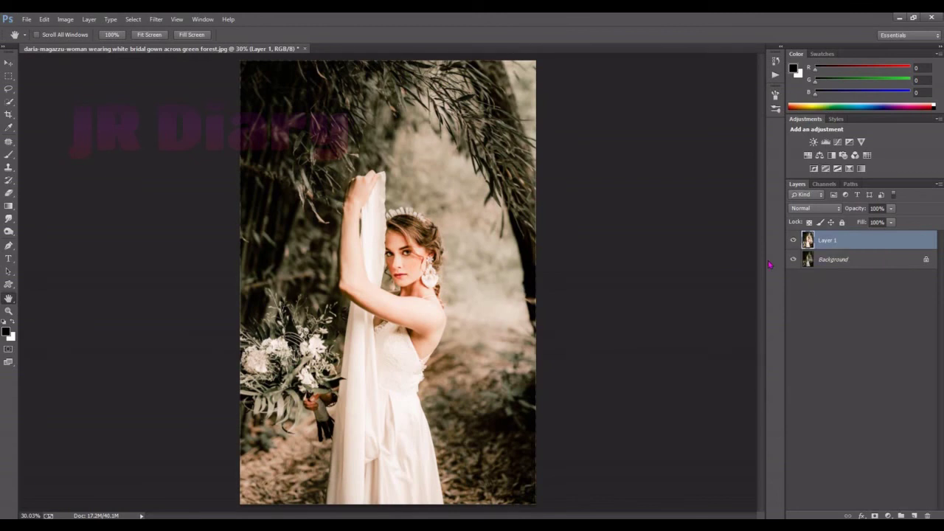
click(135, 19)
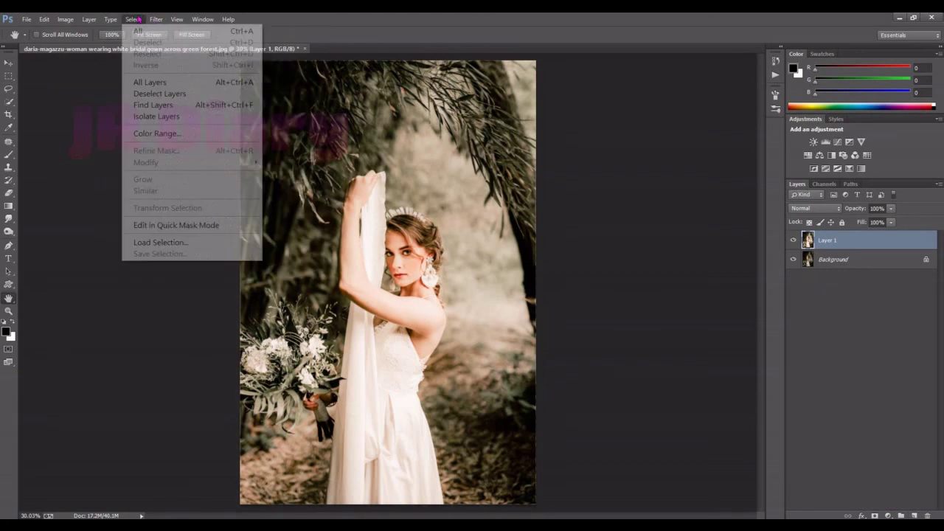
click(933, 421)
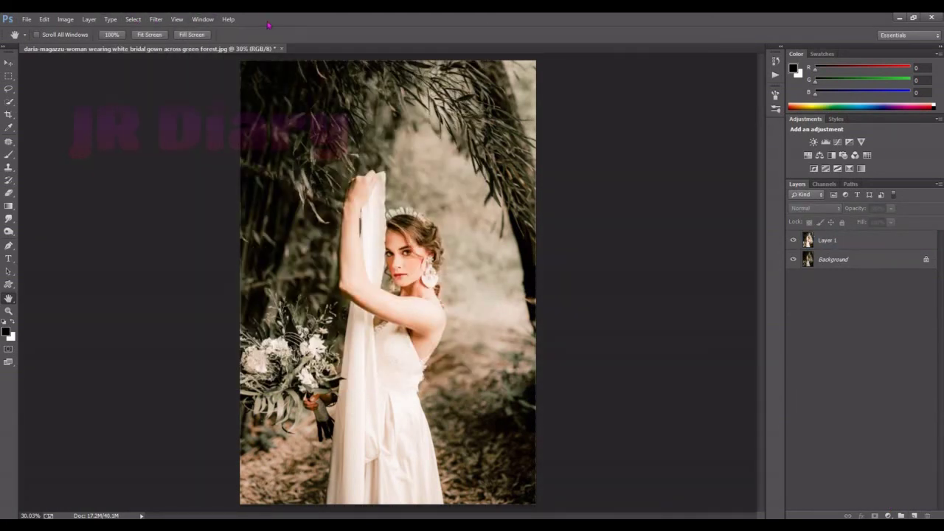
click(154, 19)
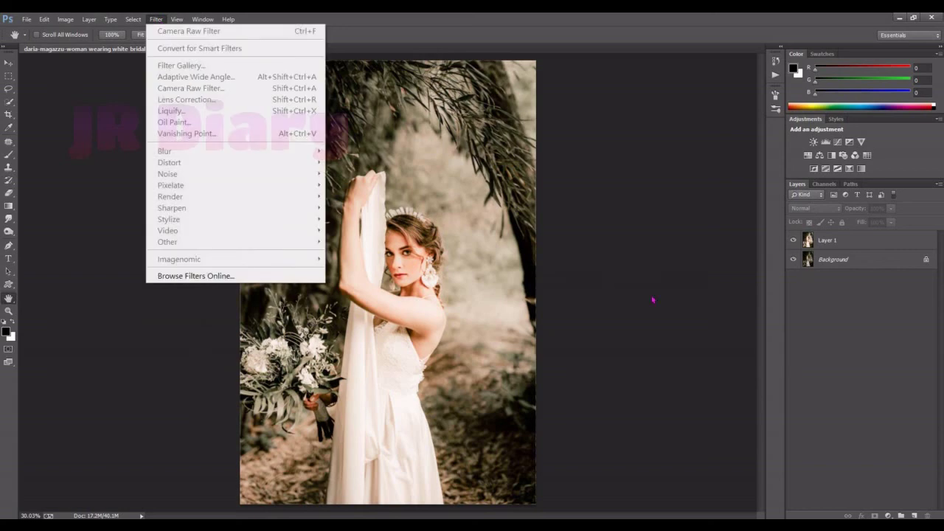
click(806, 298)
click(826, 247)
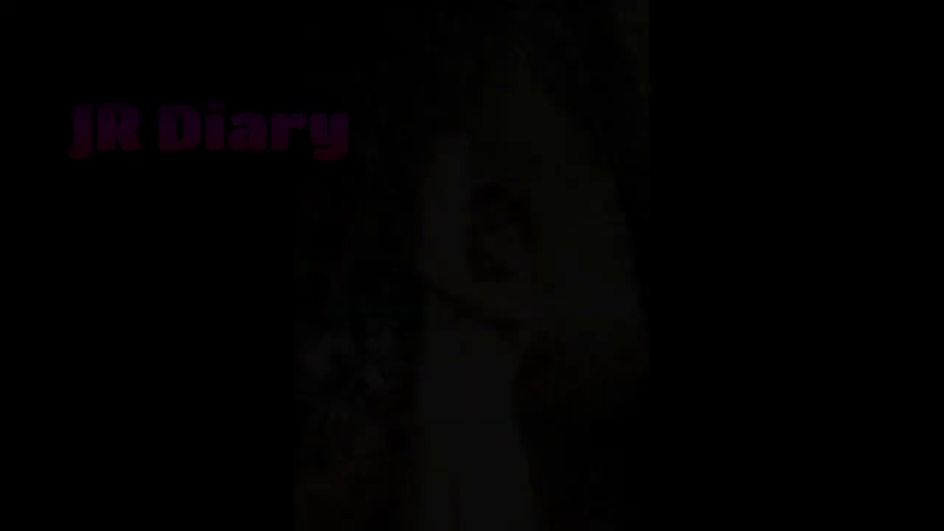